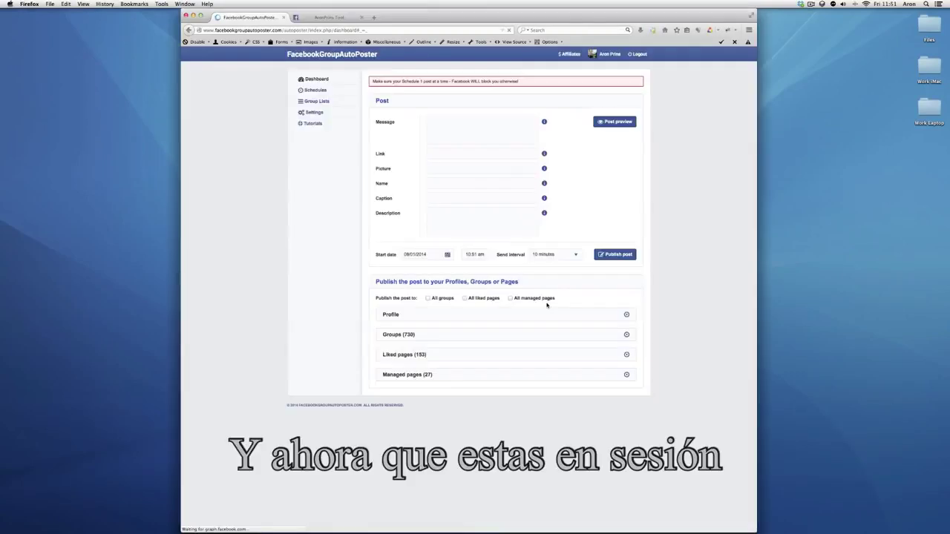
Expand and collapse the profile, Groups (730) and managed pages lists to review them
click(627, 314)
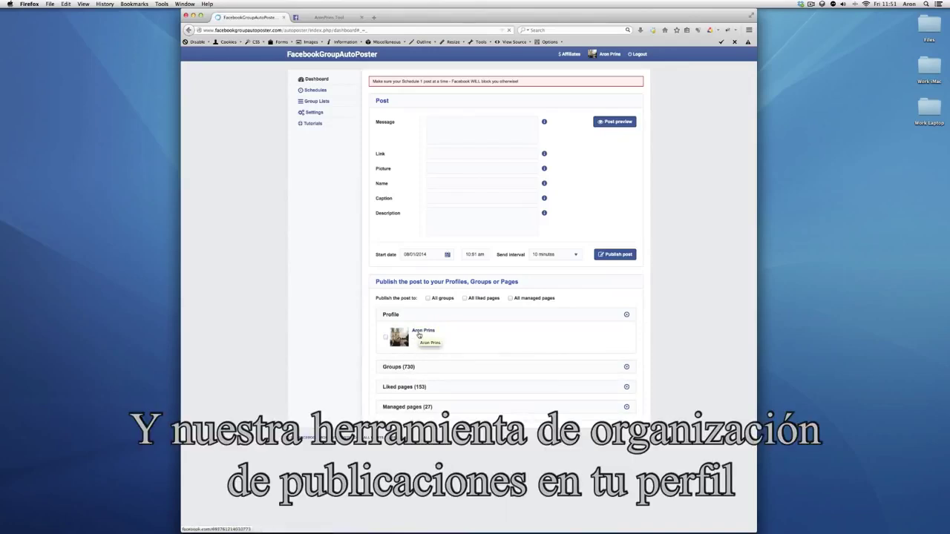
click(626, 315)
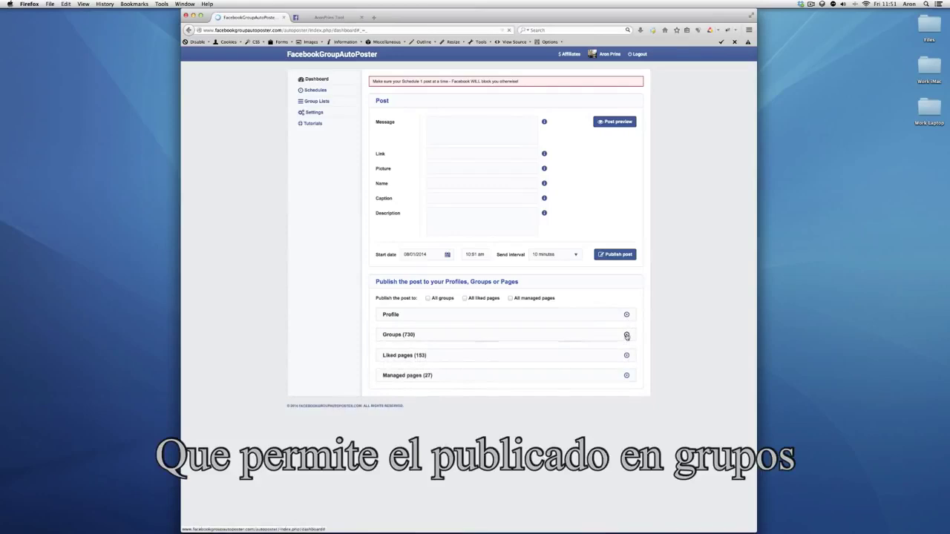
click(627, 334)
scroll(655, 375, down, 5)
scroll(646, 364, up, 10)
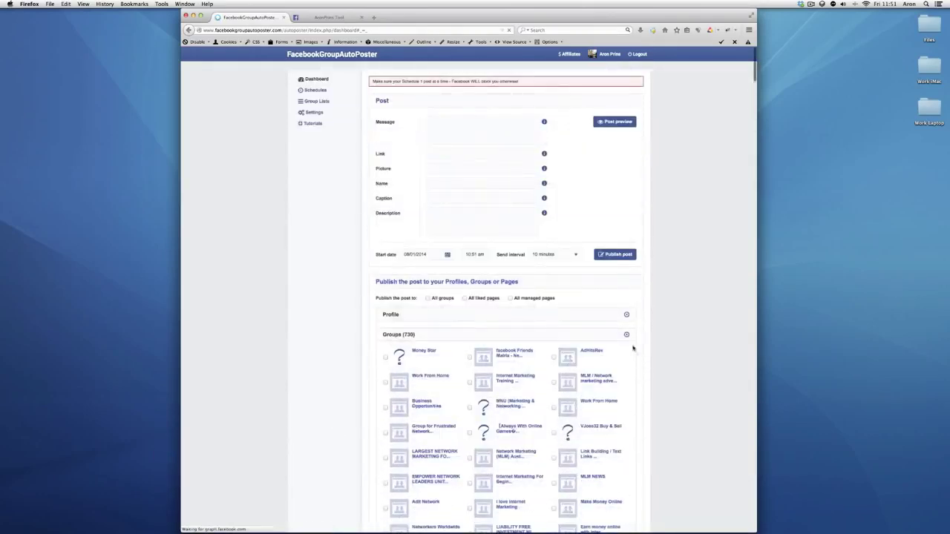
click(598, 335)
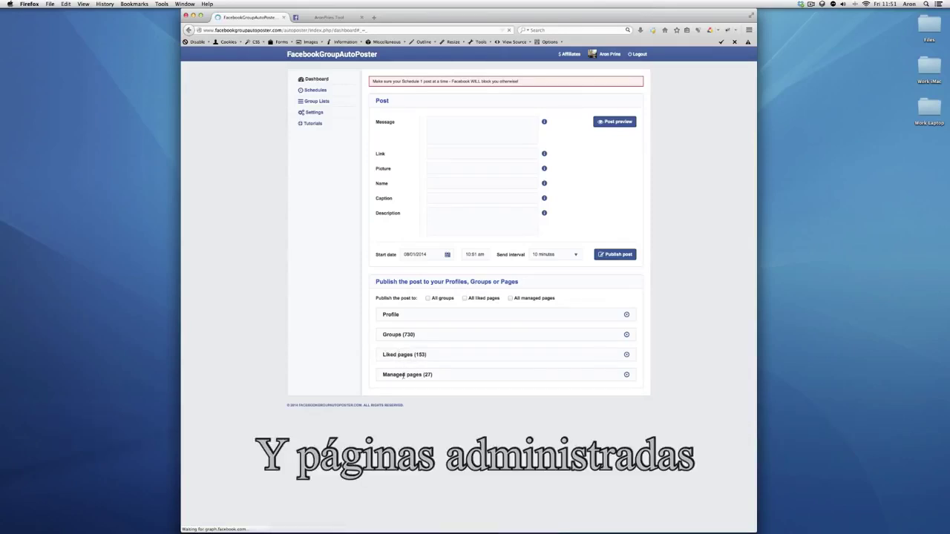
click(626, 377)
scroll(627, 356, down, 3)
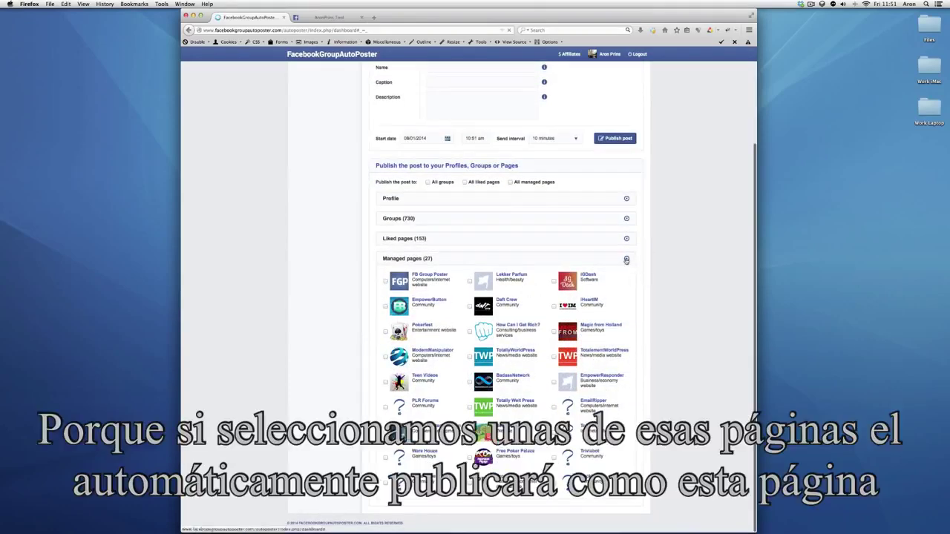
click(627, 259)
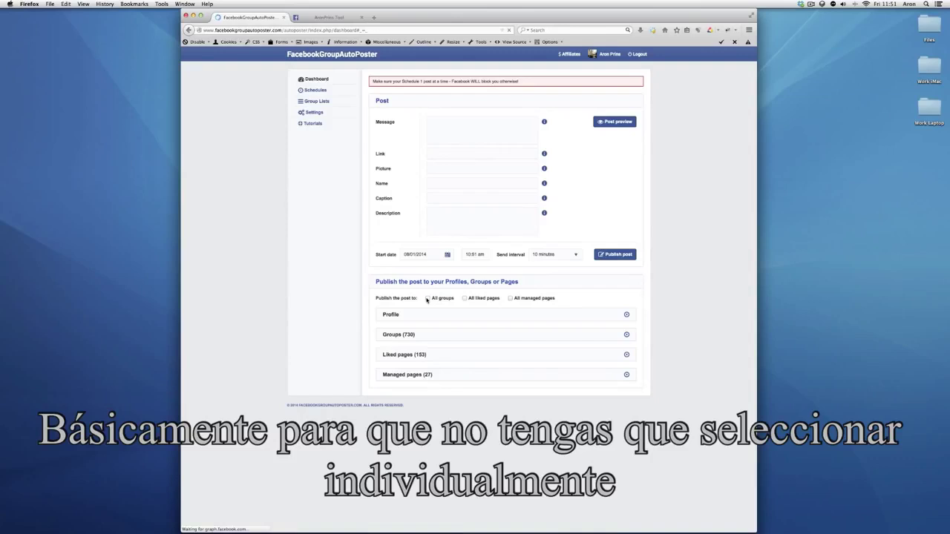
Tick All groups, confirm every group is selected, then clear the selection again
click(427, 298)
click(627, 338)
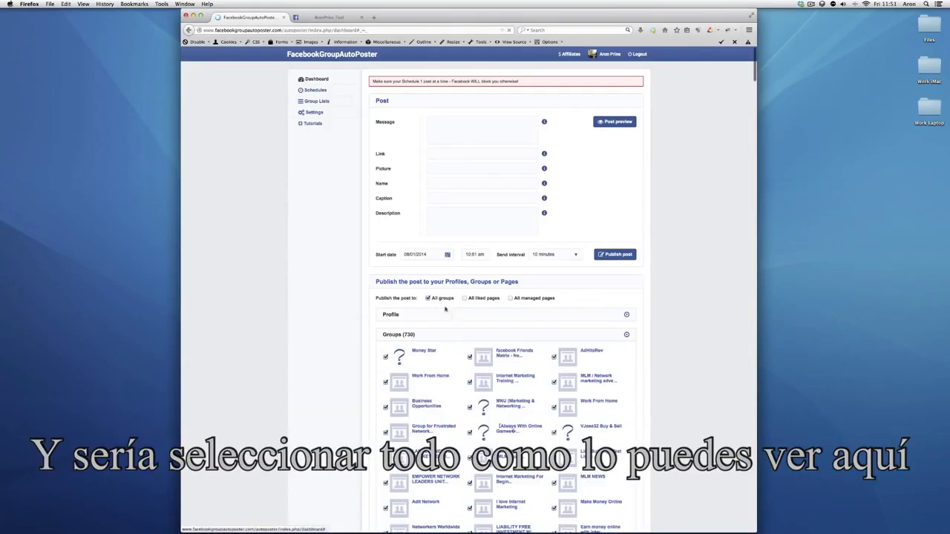
click(427, 298)
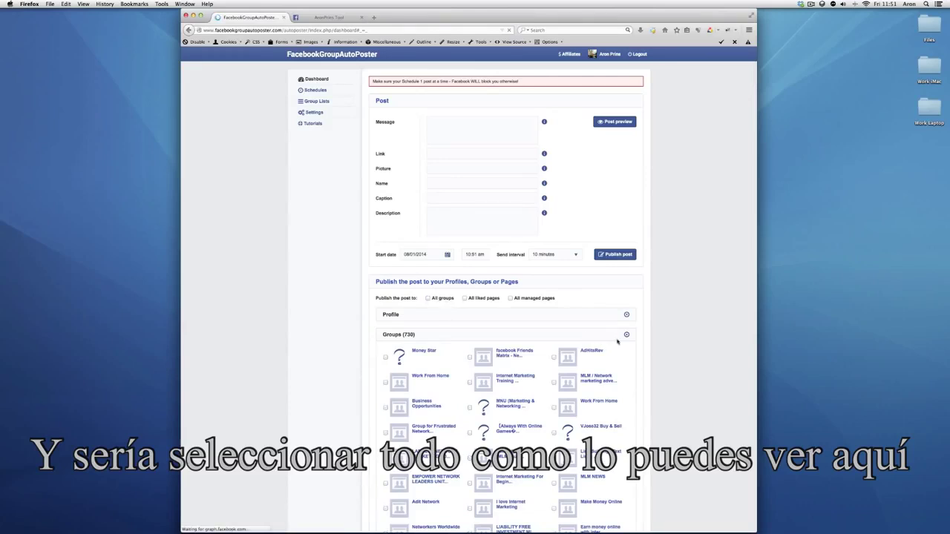
click(451, 158)
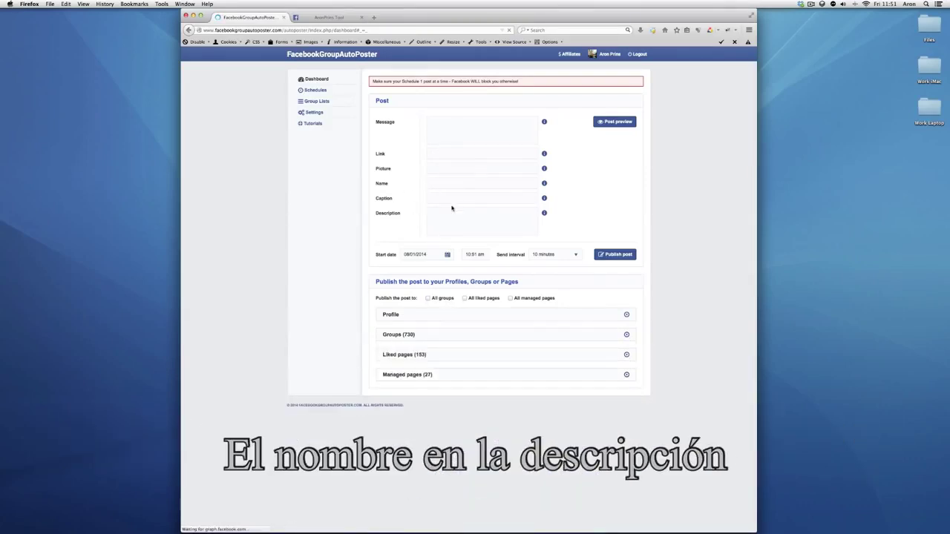
Page the Start date calendar to October 2014, then choose a 5-minute send interval
click(440, 254)
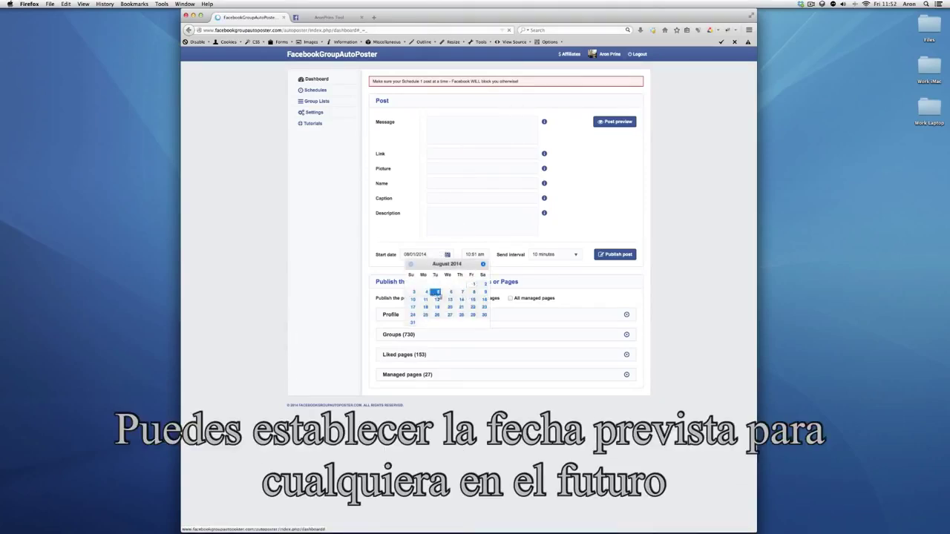
click(482, 264)
click(483, 264)
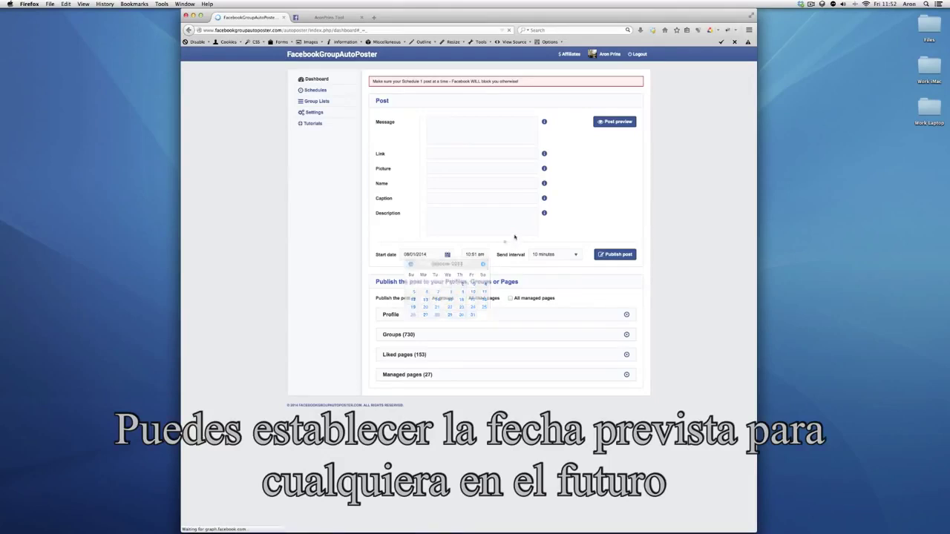
click(553, 254)
scroll(546, 279, up, 3)
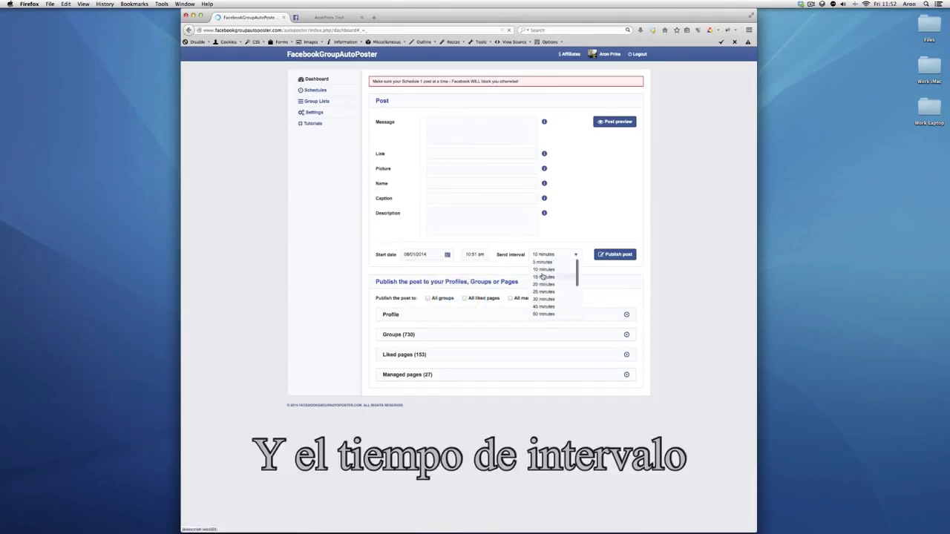
click(543, 262)
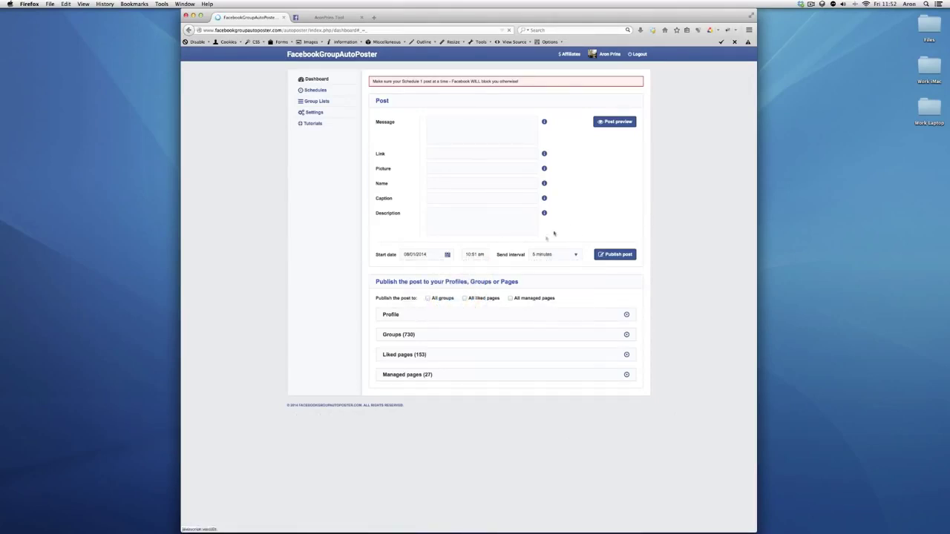
Write 'Test Message :)' and select the Facebook Group Poster group as a target
click(466, 139)
text(Test Me)
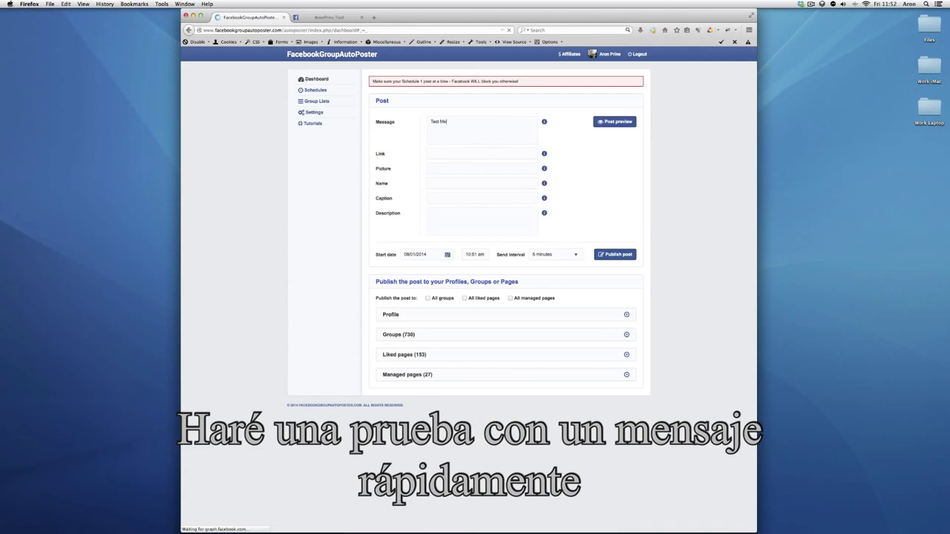
text(ssage :))
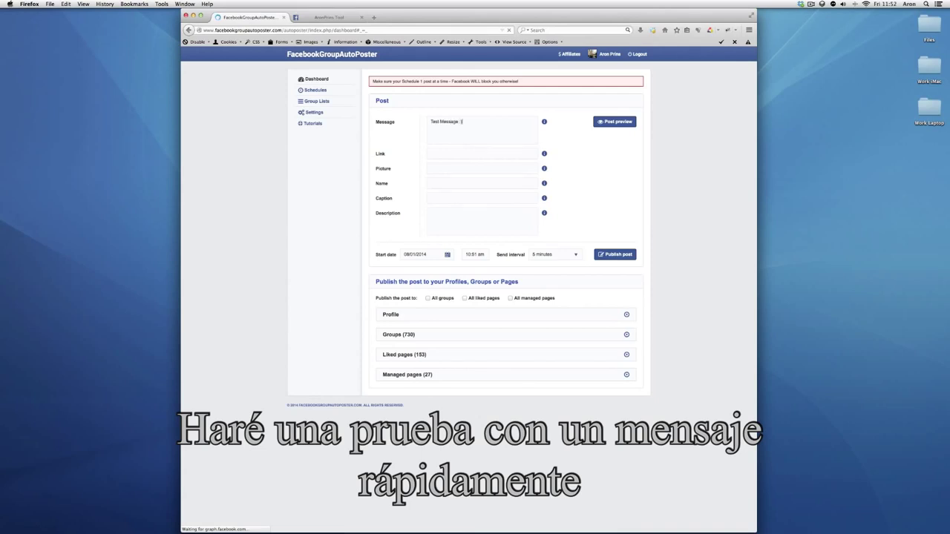
click(625, 335)
key(ctrl+f)
text(facebook)
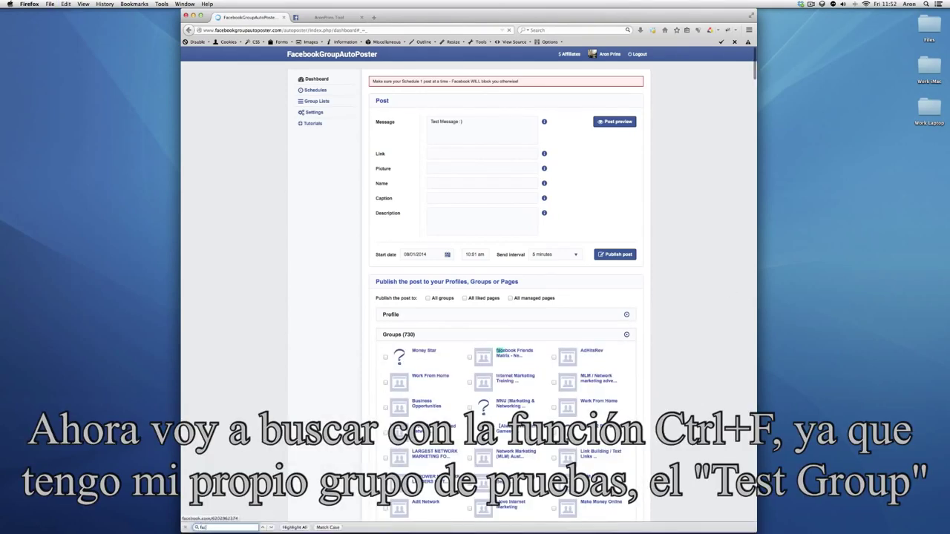
key(Return)
key(Return)
key(Return)
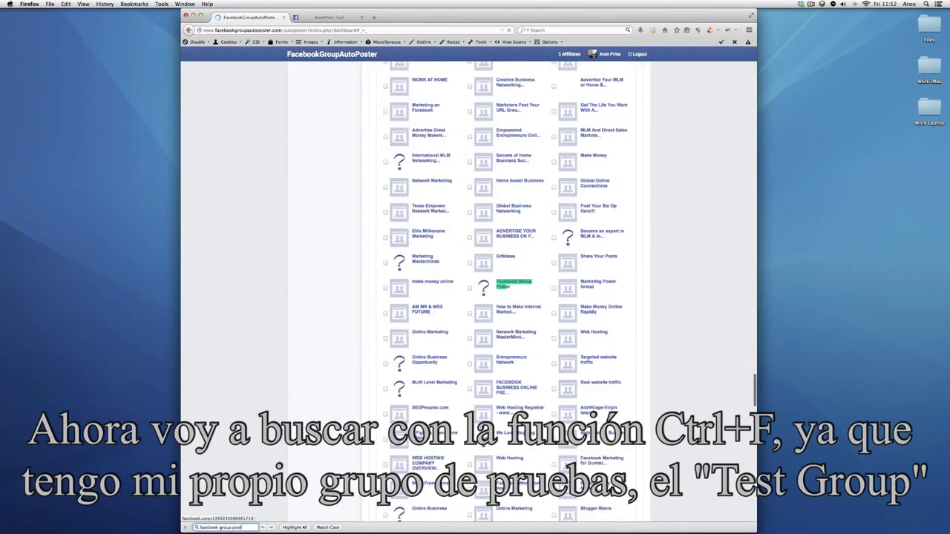
key(Escape)
click(469, 288)
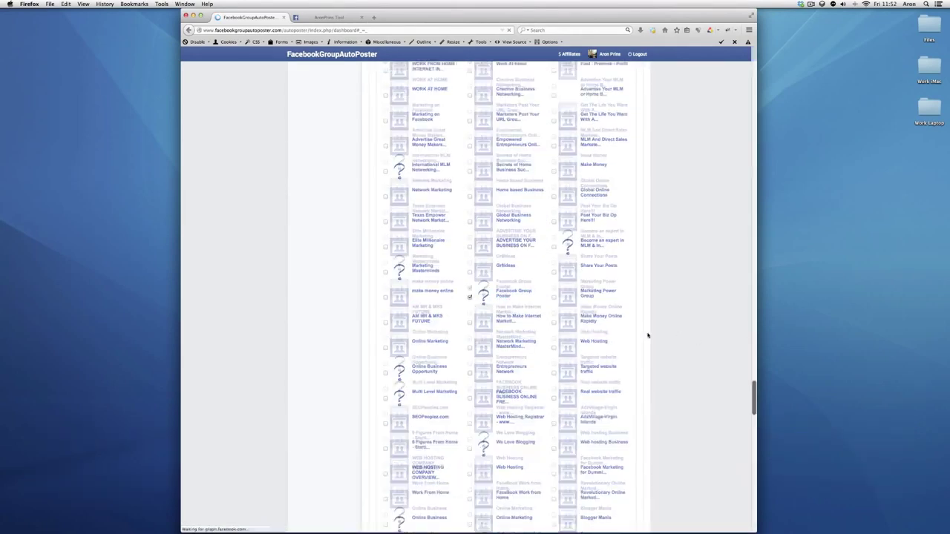
Collapse the Groups (730) list and keep the send interval at 5 minutes
scroll(611, 303, up, 20)
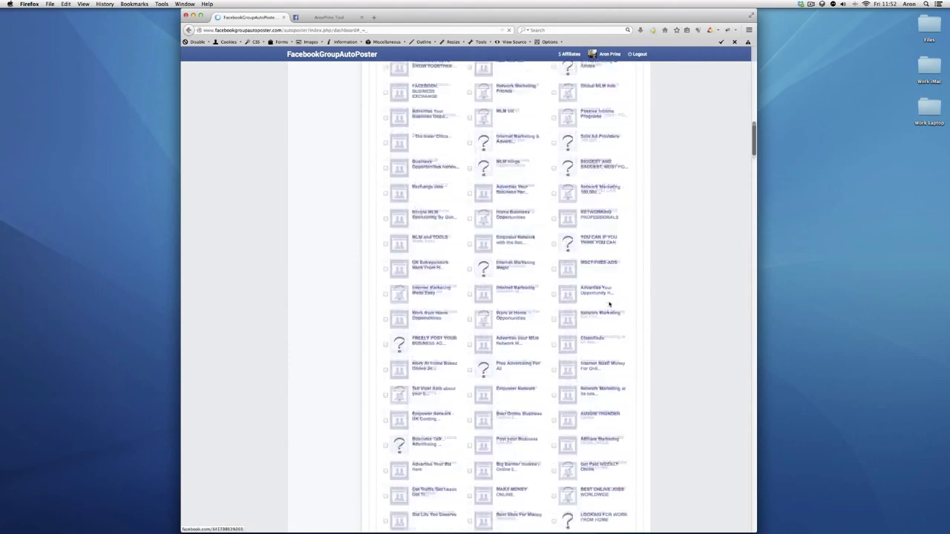
click(626, 334)
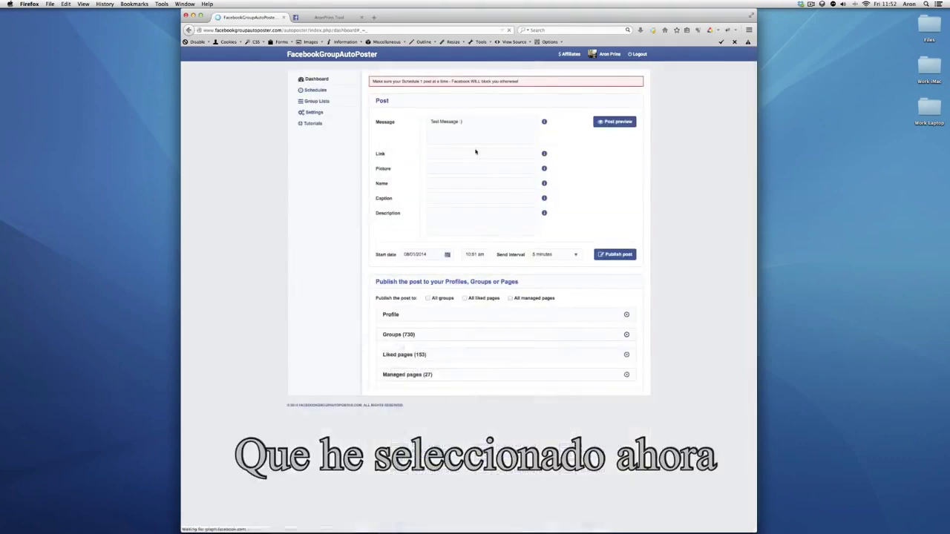
key(F2)
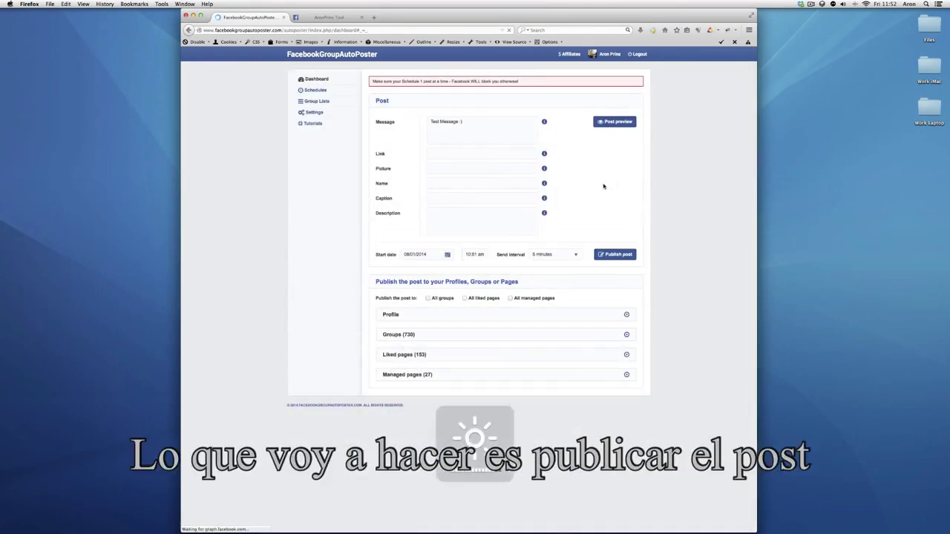
click(547, 255)
click(542, 262)
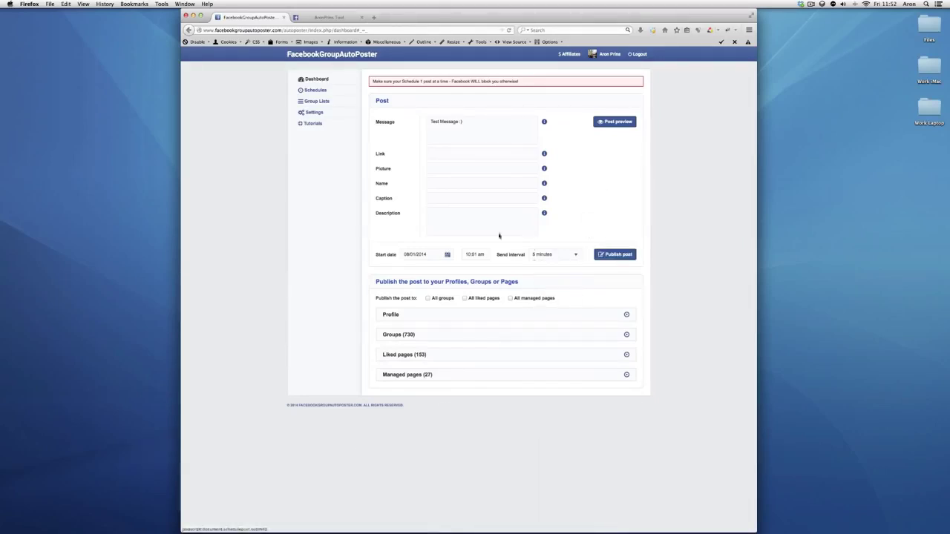
click(486, 154)
text(http://www.facebookgro)
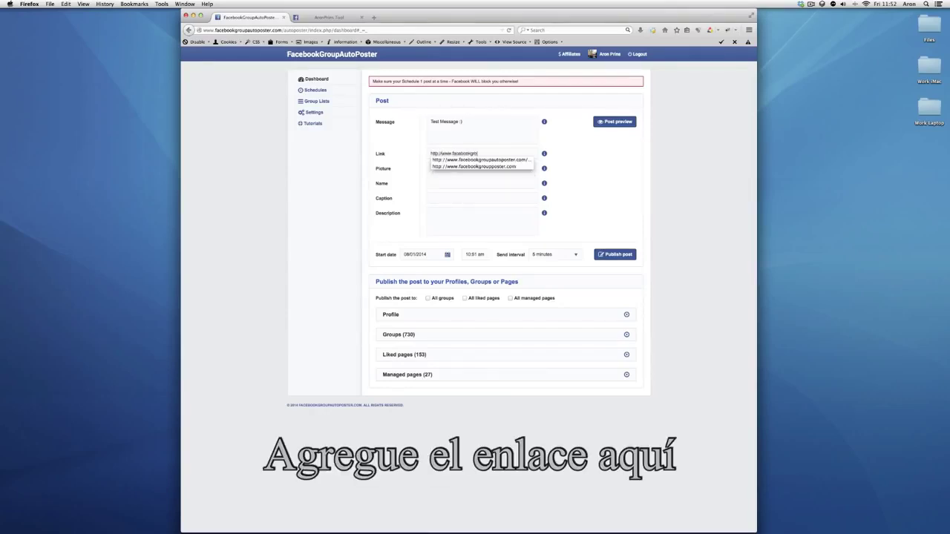
key(Down)
key(Down)
key(Return)
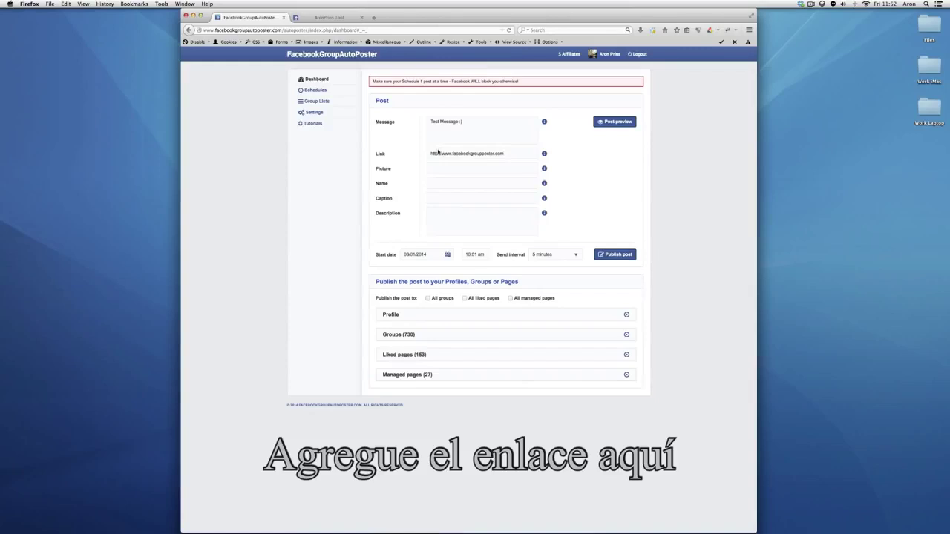
key(Down)
key(Return)
key(Tab)
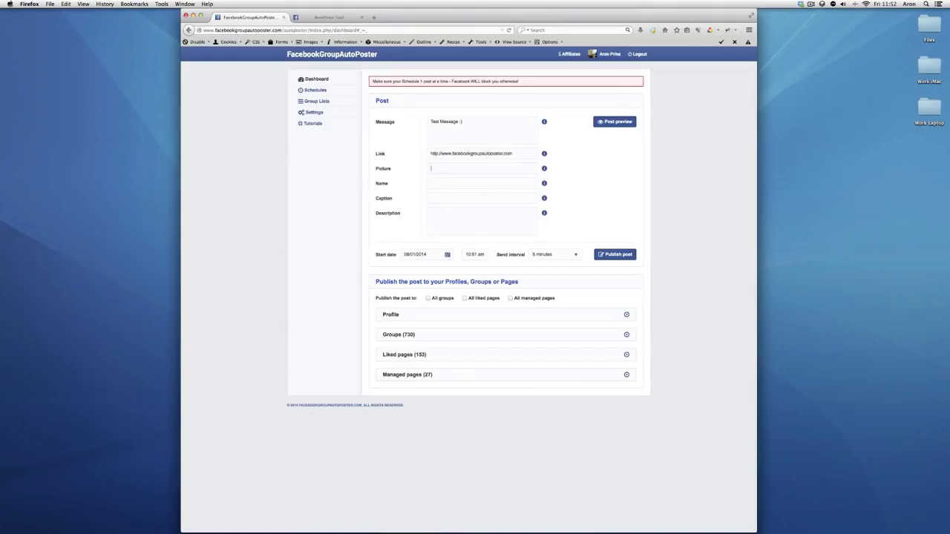
click(614, 254)
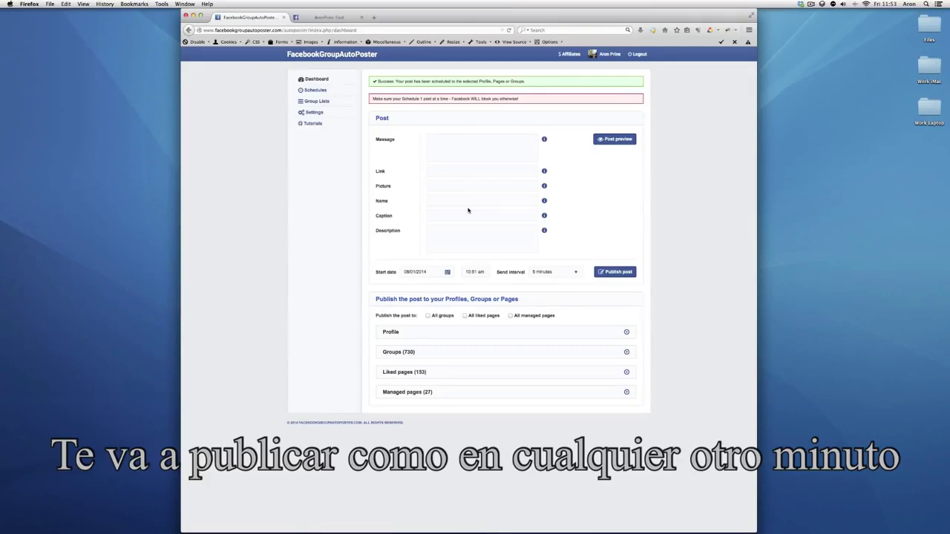
Open Queue schedules and preview the queued 'Test Message :)' post from its info icon
click(302, 92)
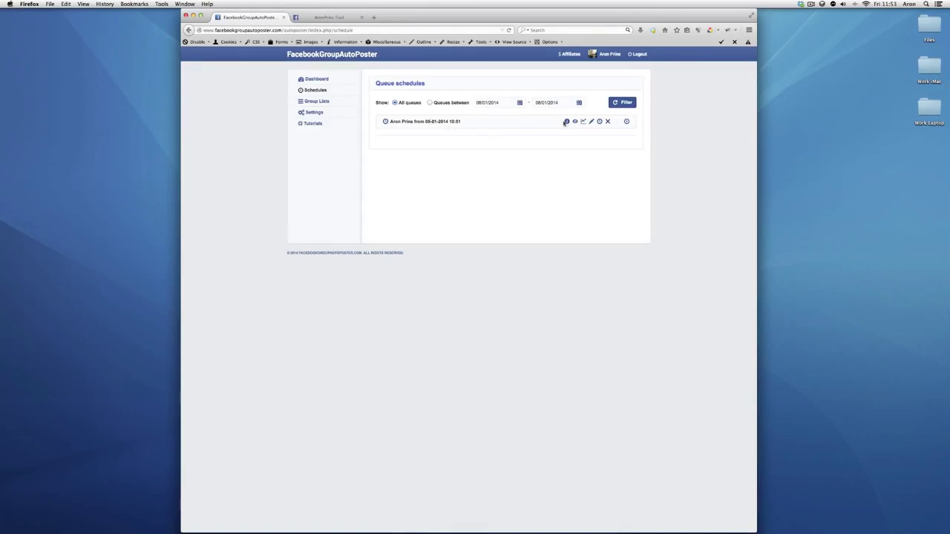
mouse_move(566, 122)
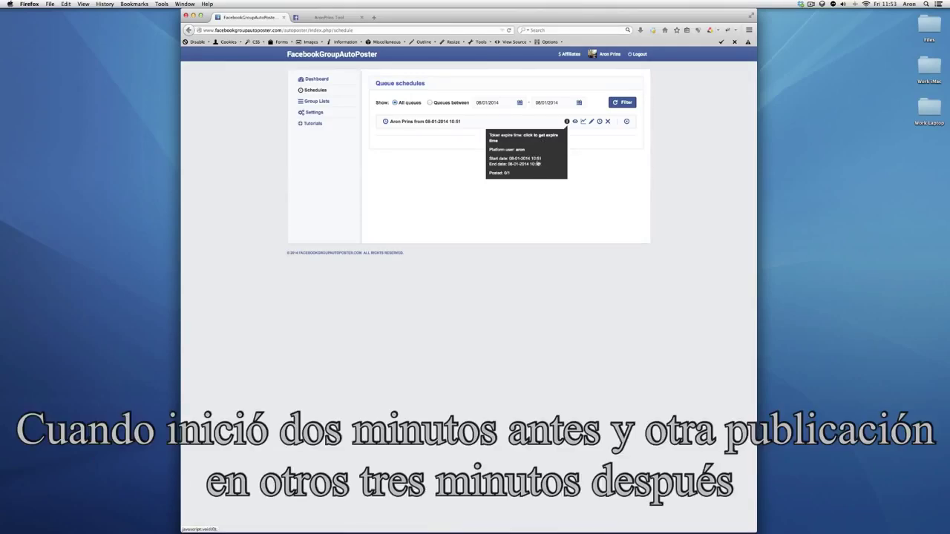
click(574, 121)
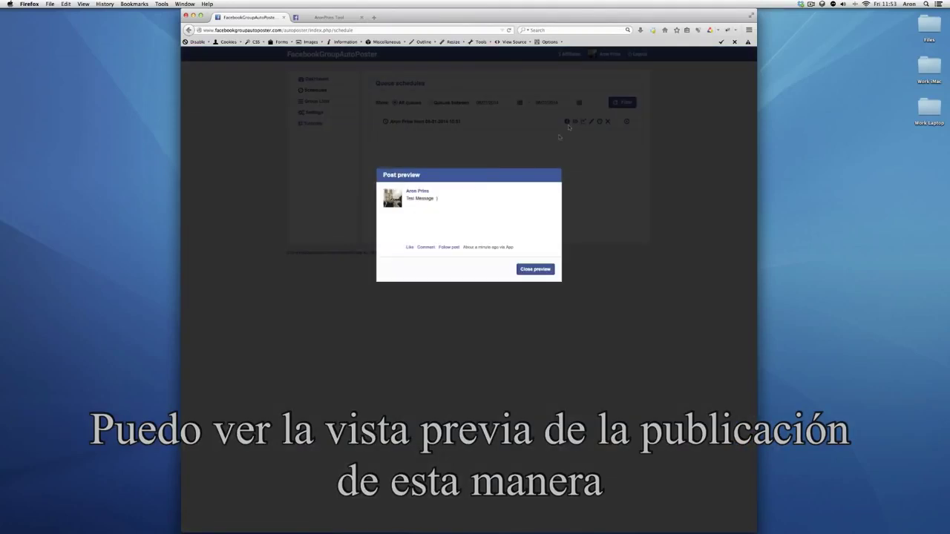
click(520, 272)
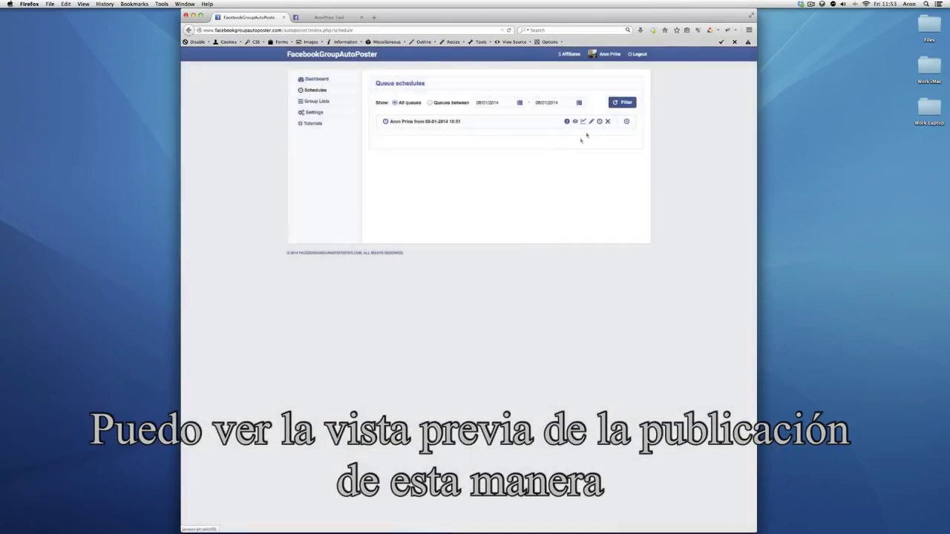
click(592, 122)
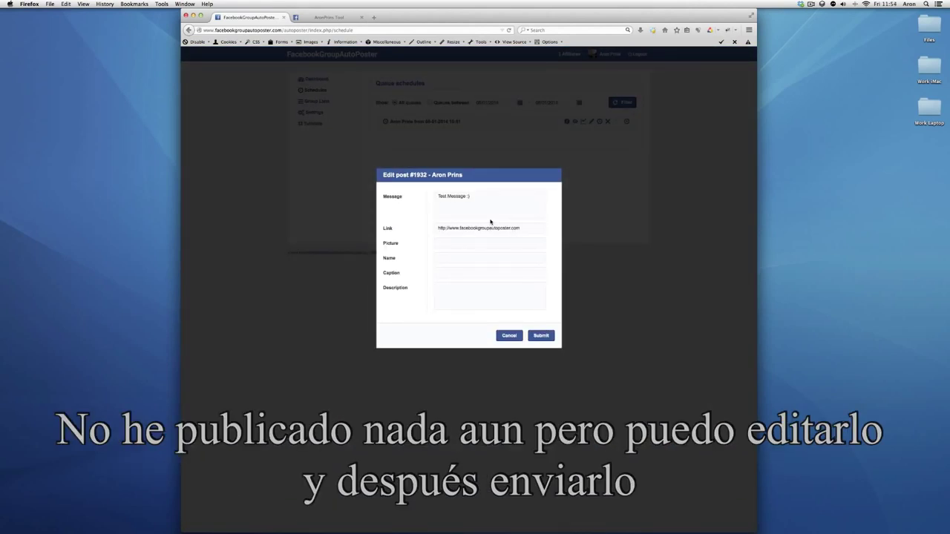
click(509, 335)
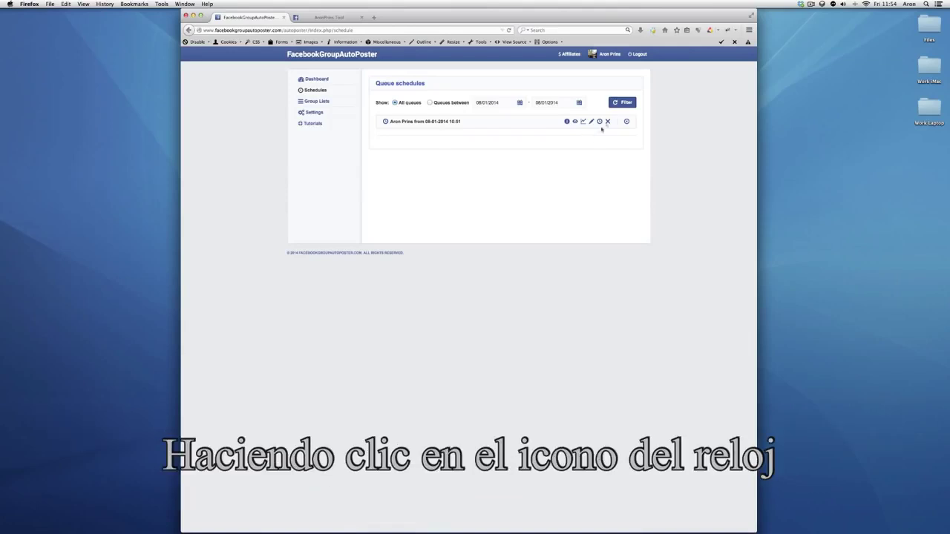
Reschedule the queued post via its repeat dialog, keeping a 10-minute send interval
click(600, 122)
click(539, 211)
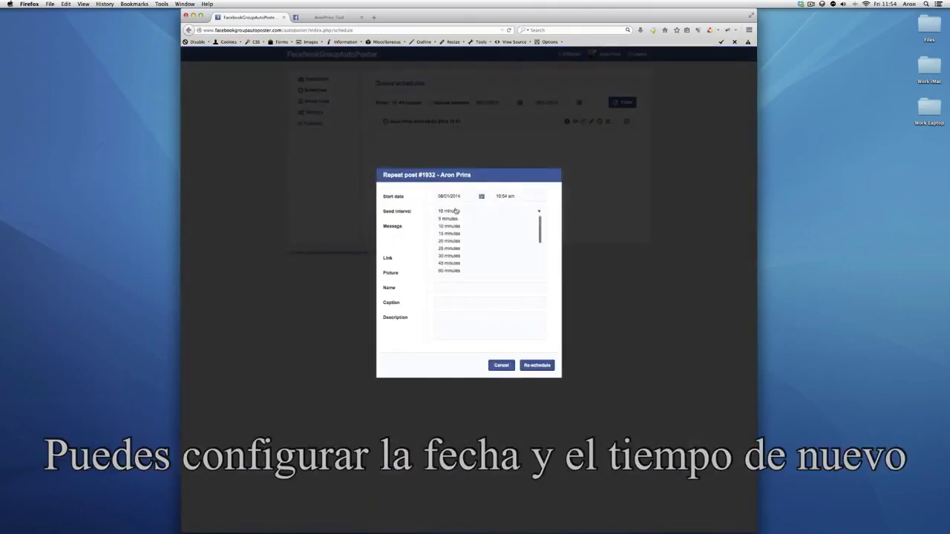
click(458, 197)
click(454, 211)
click(424, 254)
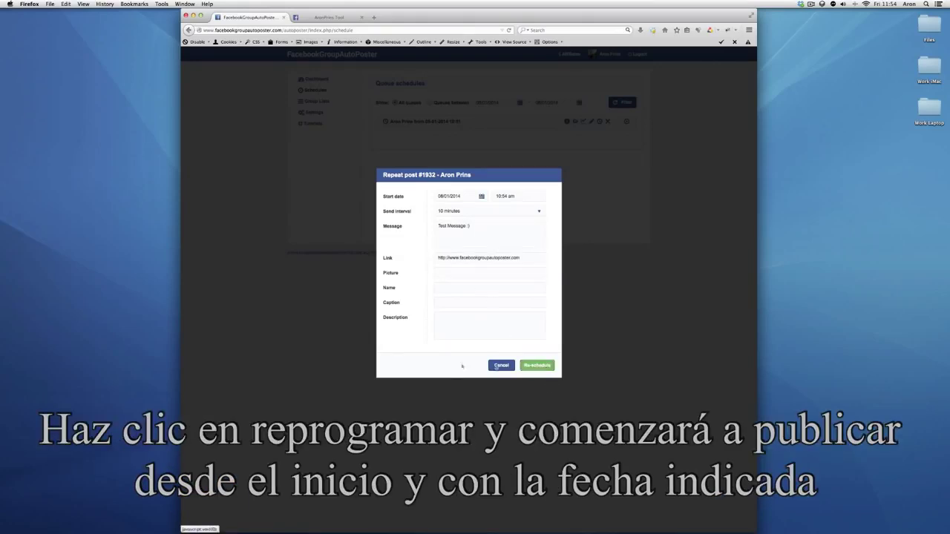
click(498, 371)
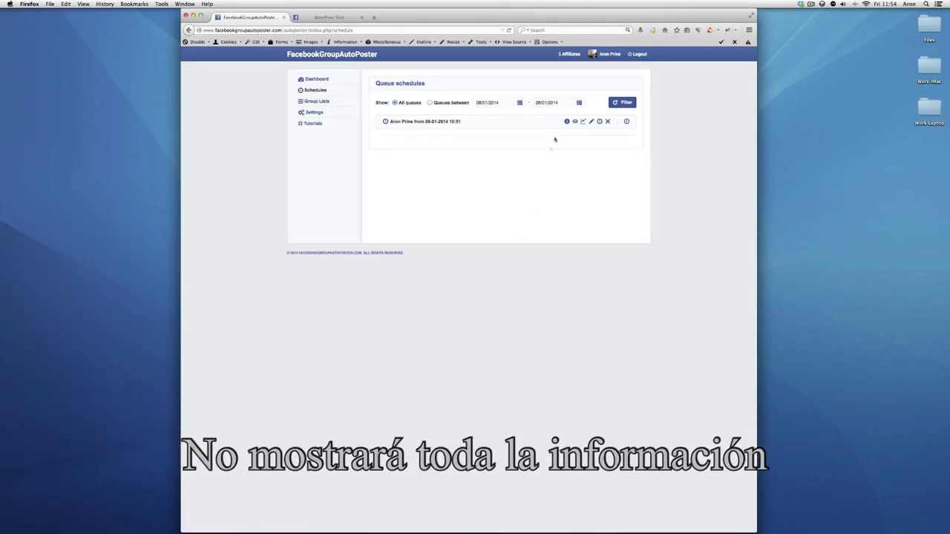
mouse_move(566, 123)
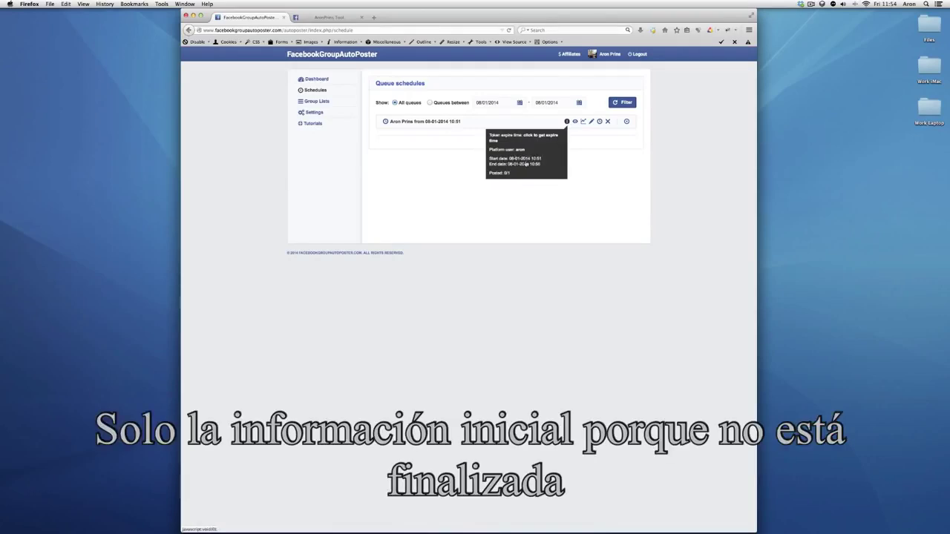